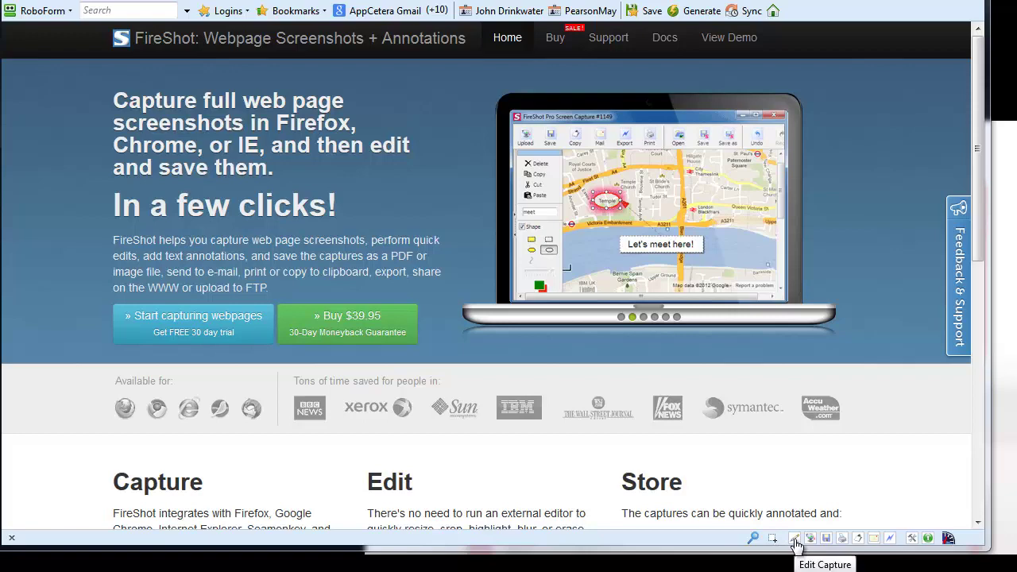
Capture the FireShot homepage's banner with the headline and laptop picture for editing, and widen the editor window to fit it
{"action": "left_click", "coordinate": [795, 540]}
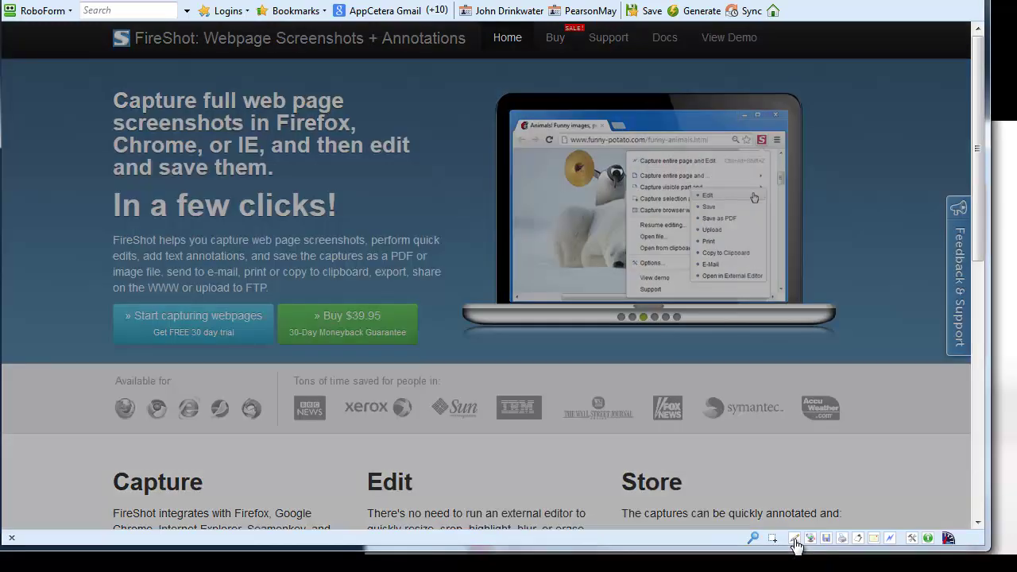
{"action": "left_click_drag", "start_coordinate": [96, 65], "coordinate": [845, 371]}
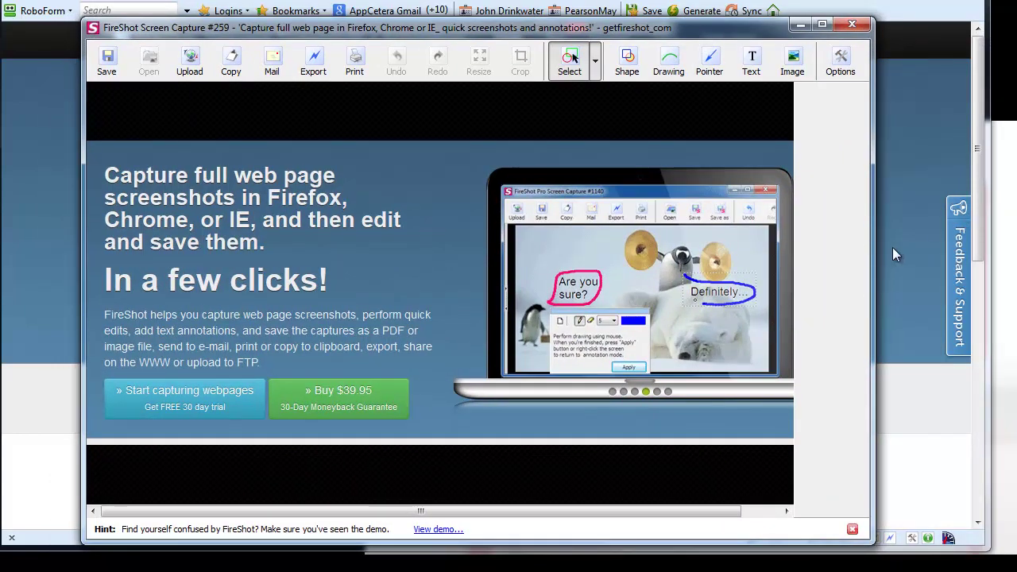
{"action": "left_click_drag", "start_coordinate": [874, 257], "coordinate": [943, 251]}
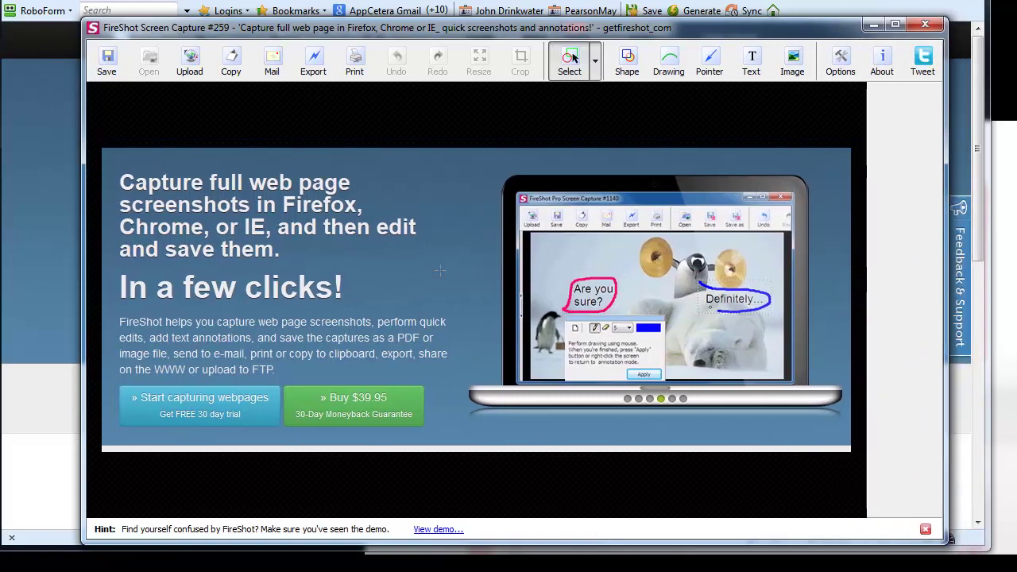
Draw a freehand yellow loop between the headline and the laptop plus a stroke above the laptop, and apply the drawing
{"action": "left_click", "coordinate": [677, 65]}
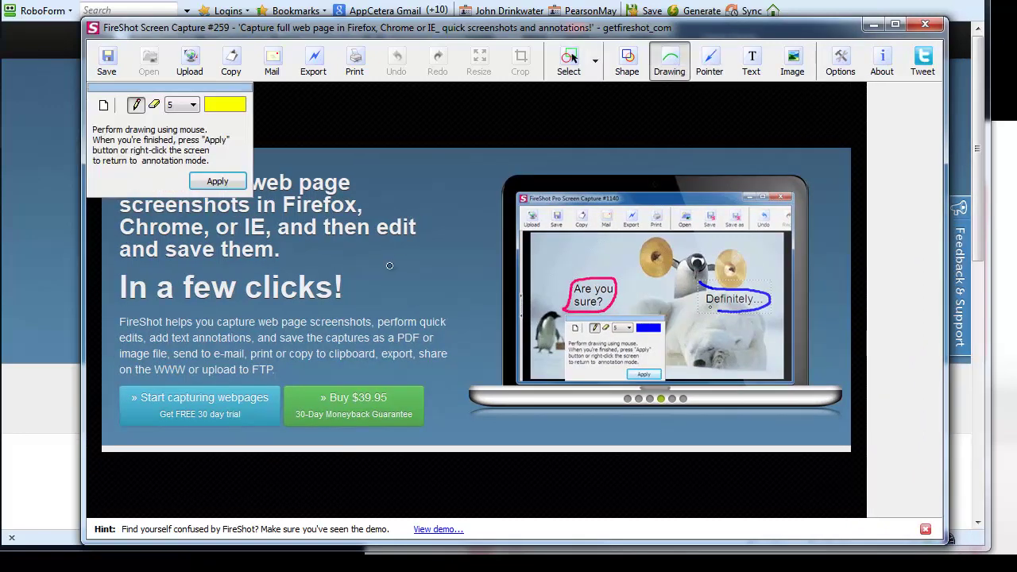
{"action": "mouse_move", "coordinate": [390, 265]}
{"action": "left_mouse_down"}
{"action": "mouse_move", "coordinate": [568, 246]}
{"action": "mouse_move", "coordinate": [477, 391]}
{"action": "mouse_move", "coordinate": [389, 264]}
{"action": "mouse_move", "coordinate": [416, 259]}
{"action": "left_mouse_up"}
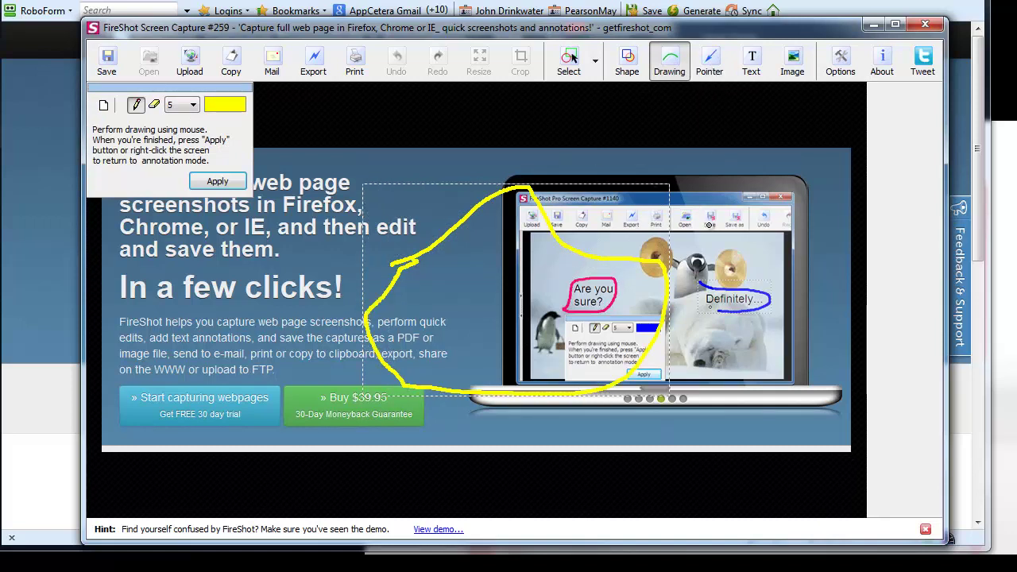
{"action": "left_click_drag", "start_coordinate": [709, 225], "coordinate": [476, 162]}
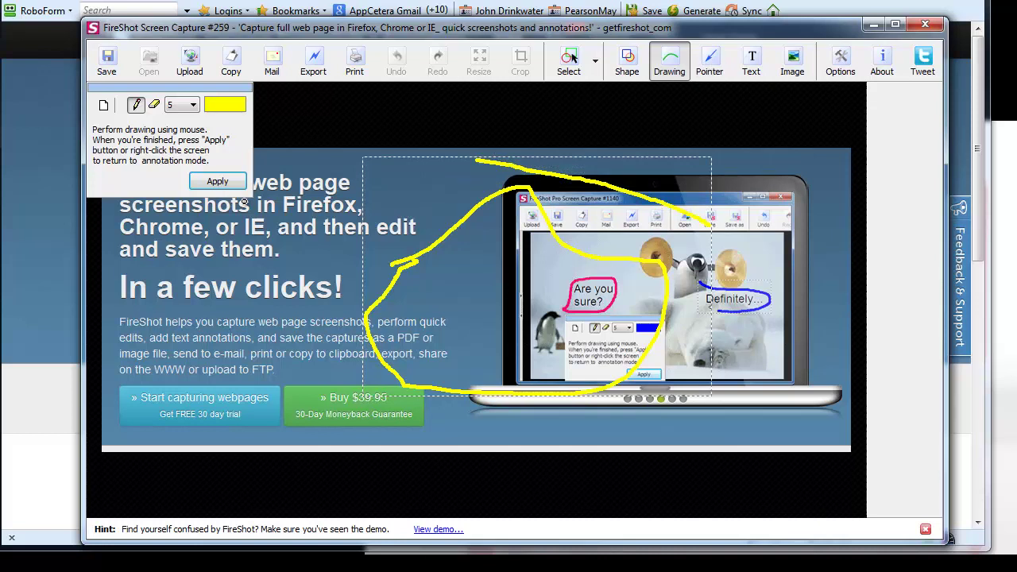
{"action": "left_click", "coordinate": [217, 182]}
Add a red pointer annotation labelled "yes a few" beside "In a few clicks!", with its arrowhead just above the word "few"
{"action": "left_click", "coordinate": [709, 64]}
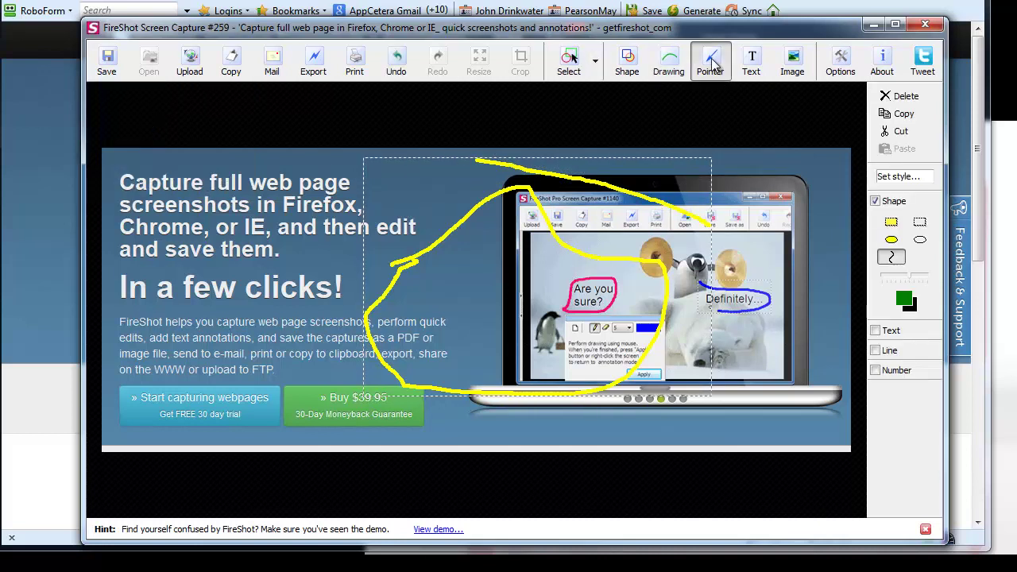
{"action": "left_click", "coordinate": [338, 292]}
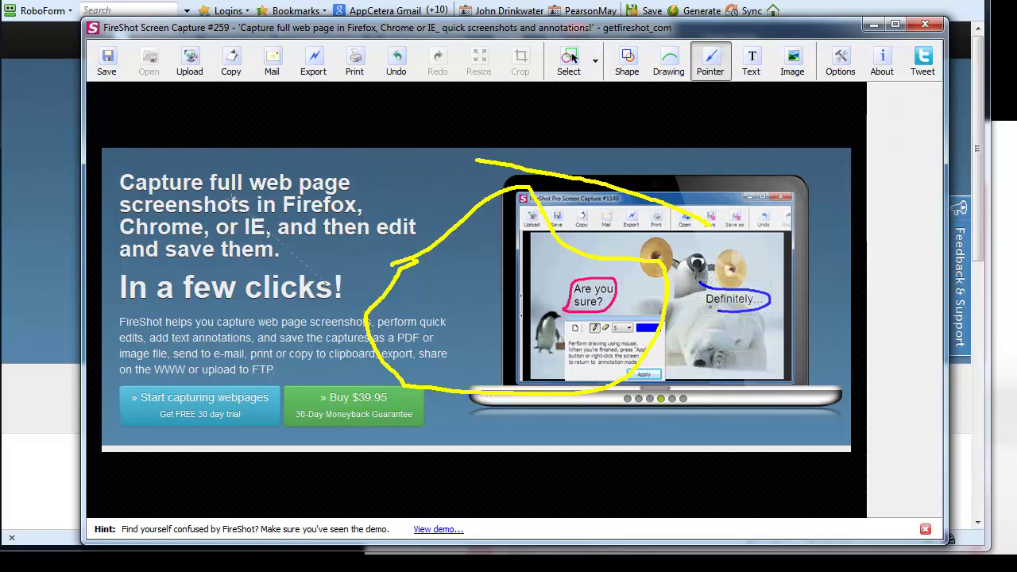
{"action": "left_click", "coordinate": [255, 216]}
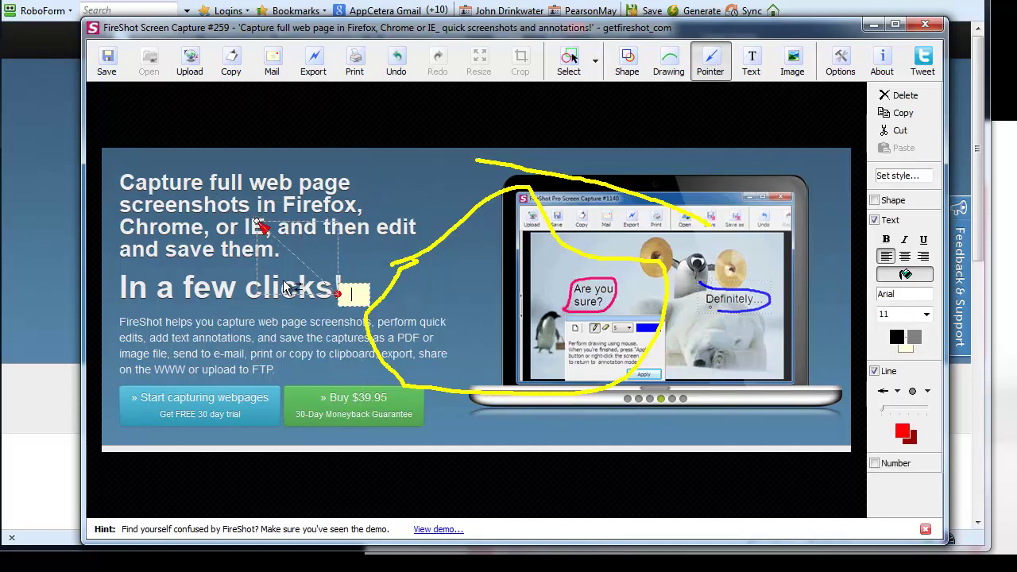
{"action": "left_click_drag", "start_coordinate": [257, 224], "coordinate": [224, 260]}
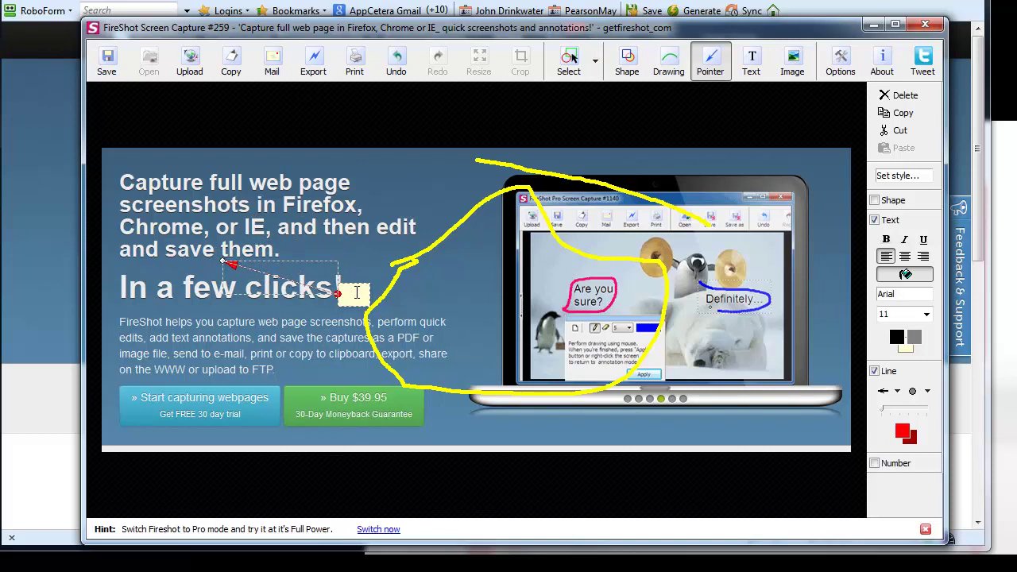
{"action": "type", "text": "yes a few"}
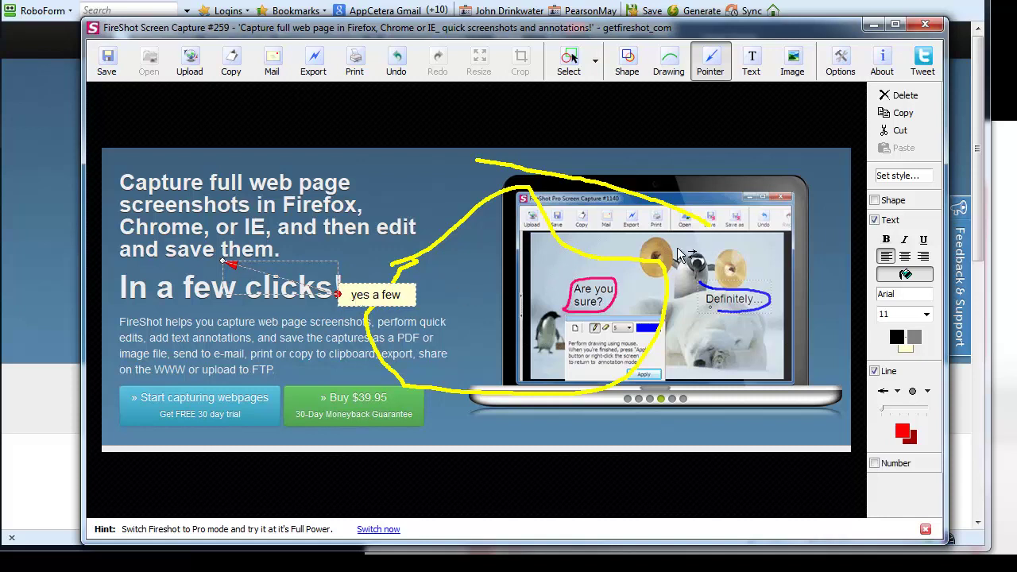
{"action": "left_click", "coordinate": [492, 471]}
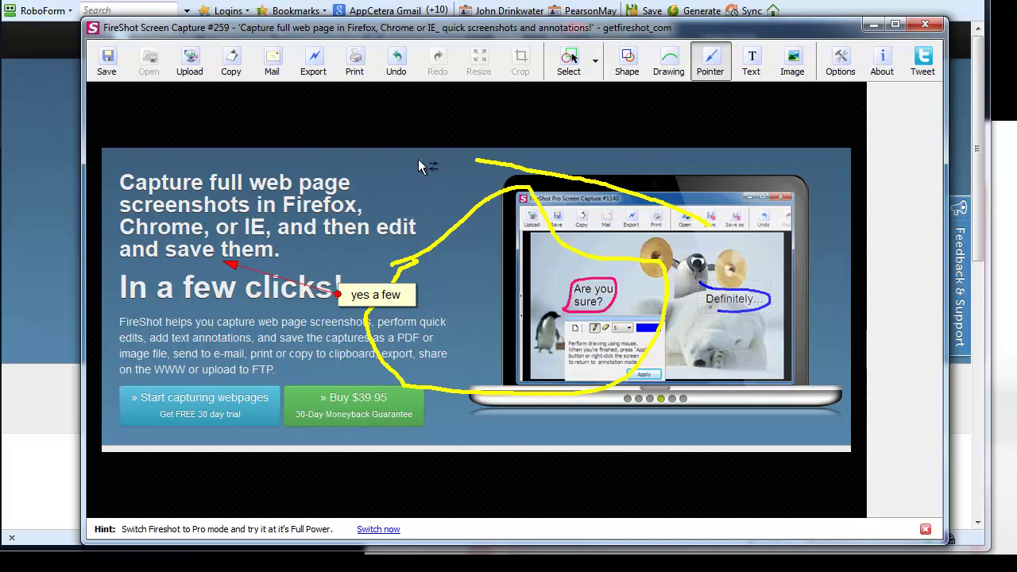
Copy the annotated capture and save it
{"action": "left_click", "coordinate": [231, 63]}
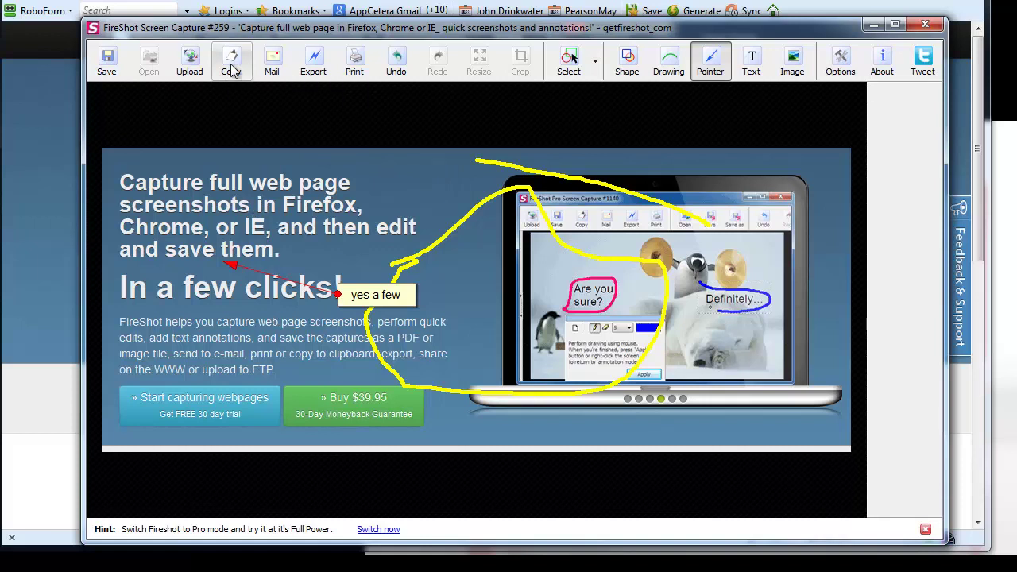
{"action": "left_click", "coordinate": [106, 70]}
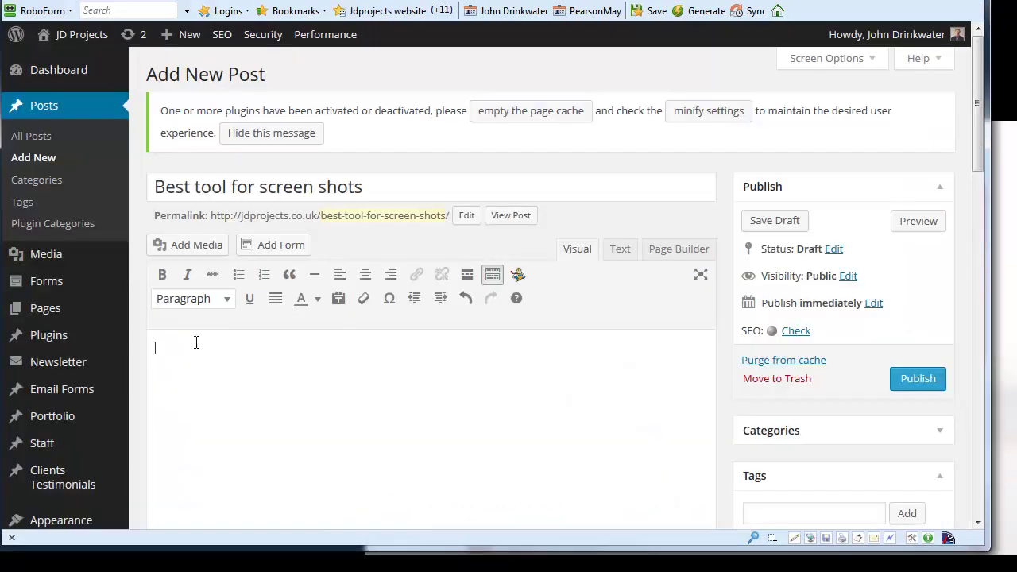
Write "When I need a screen capture - I use Fireshot." in the post body and start a new paragraph
{"action": "type", "text": "When I need a screen capture - I "}
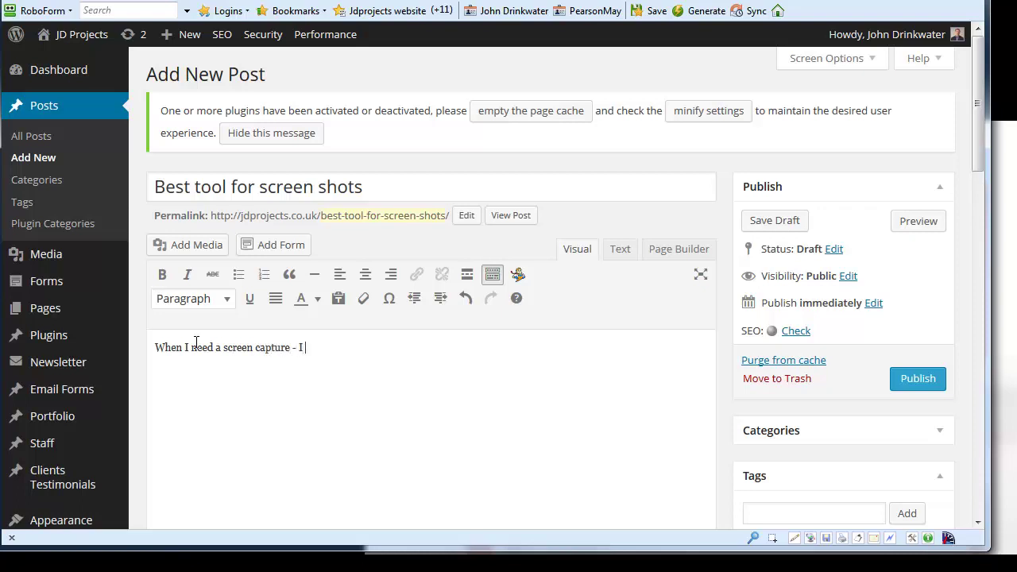
{"action": "type", "text": "use Fireshot."}
{"action": "key", "text": "Return"}
Upload fireshot.png to the media library and insert it into the post below the sentence
{"action": "left_click", "coordinate": [200, 246]}
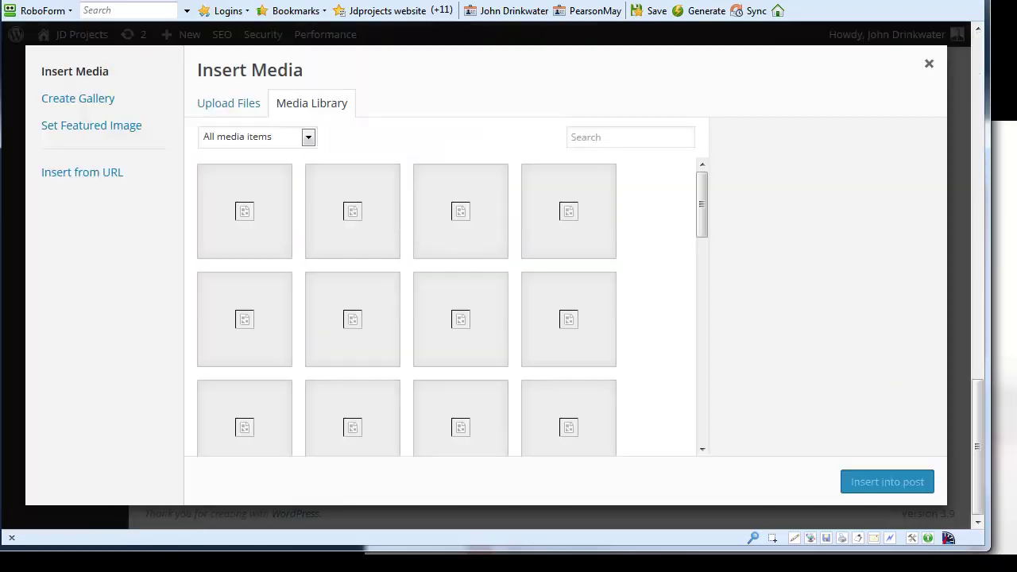
{"action": "left_click_drag", "start_coordinate": [1013, 318], "coordinate": [296, 244]}
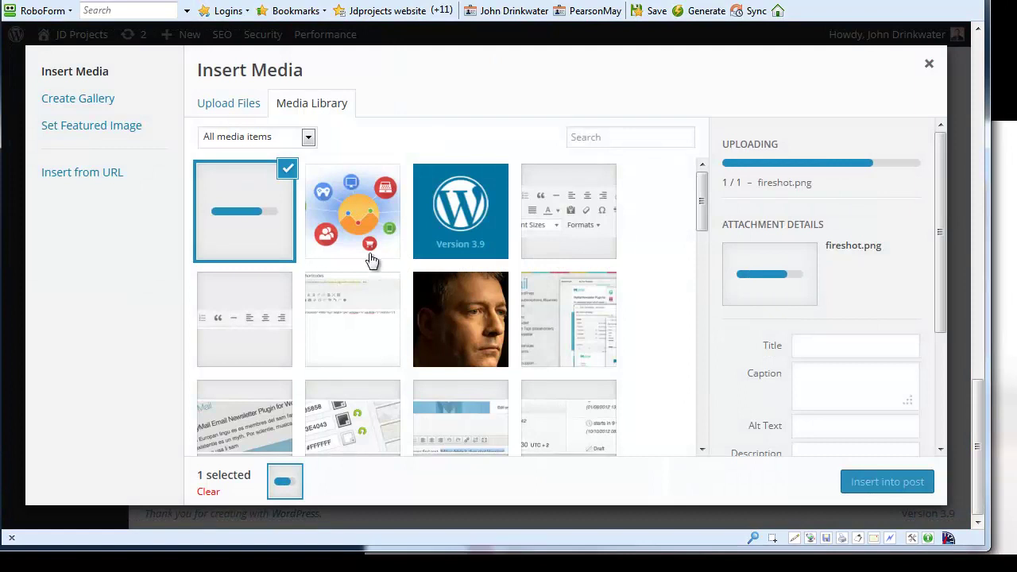
{"action": "left_click", "coordinate": [864, 485]}
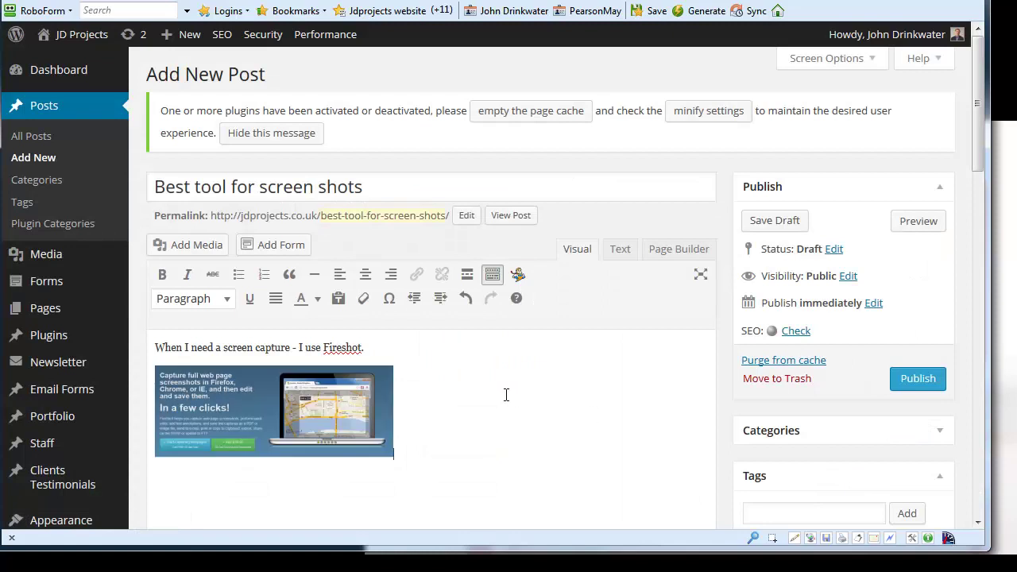
Set fireshot.png as the post's featured image
{"action": "scroll", "coordinate": [506, 395], "scroll_direction": "down", "scroll_amount": 2}
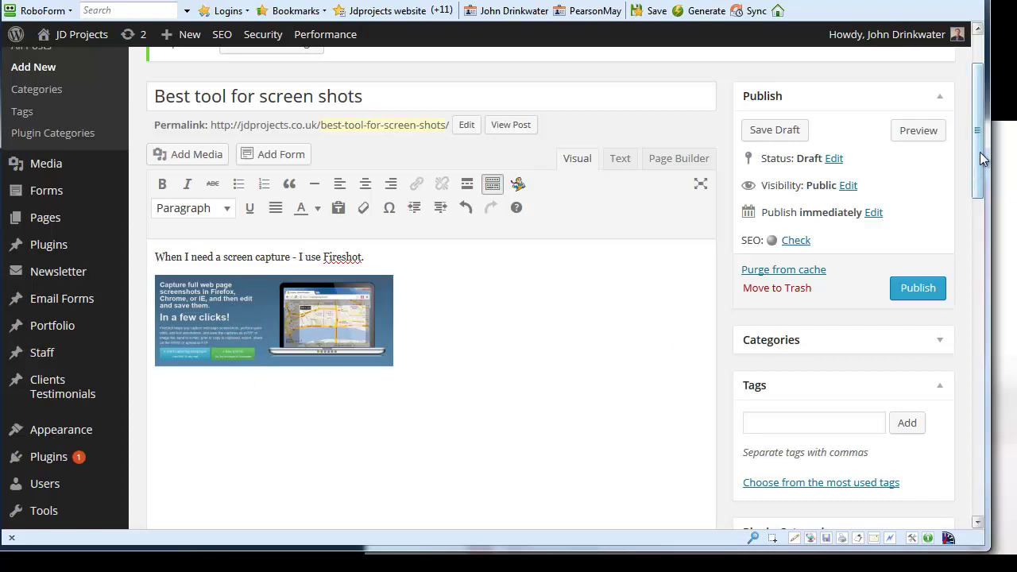
{"action": "scroll", "coordinate": [981, 159], "scroll_direction": "down", "scroll_amount": 8}
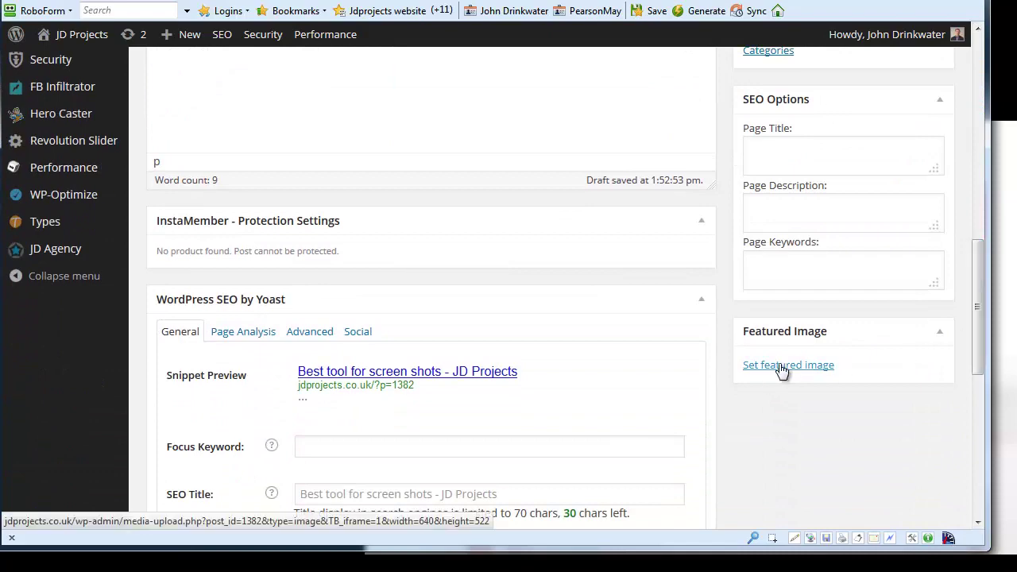
{"action": "left_click", "coordinate": [781, 367]}
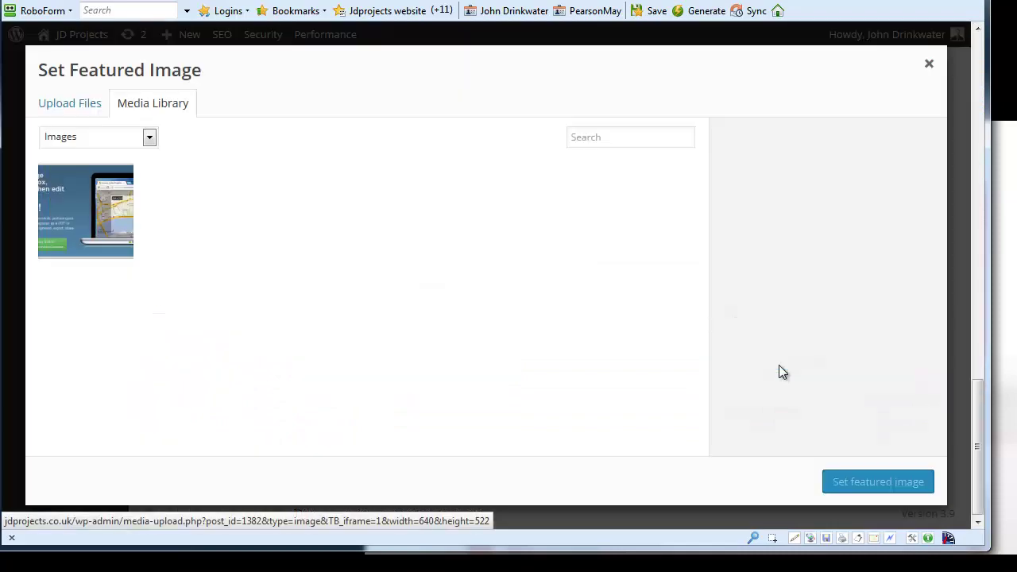
{"action": "left_click", "coordinate": [115, 232]}
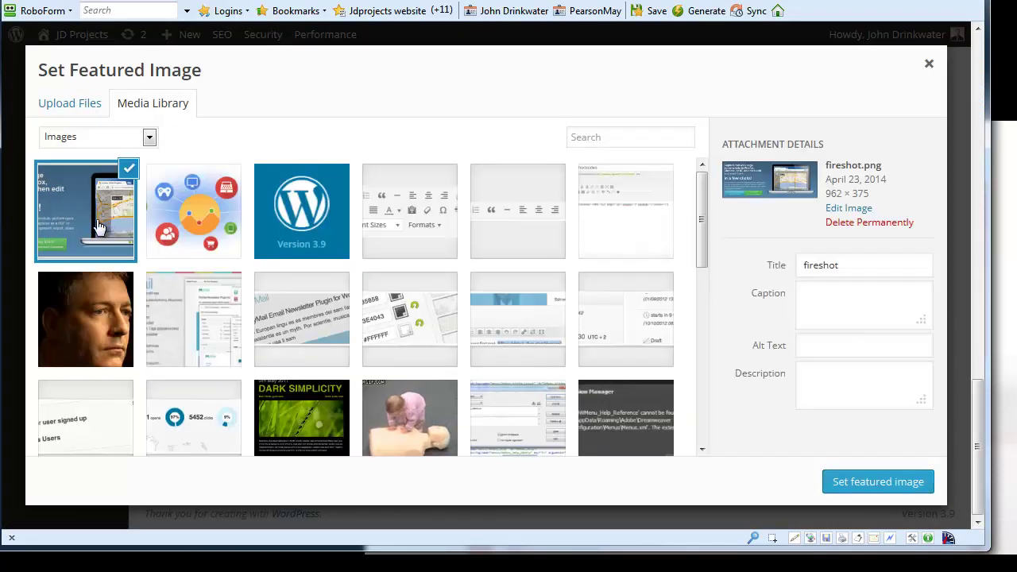
{"action": "left_click", "coordinate": [859, 481]}
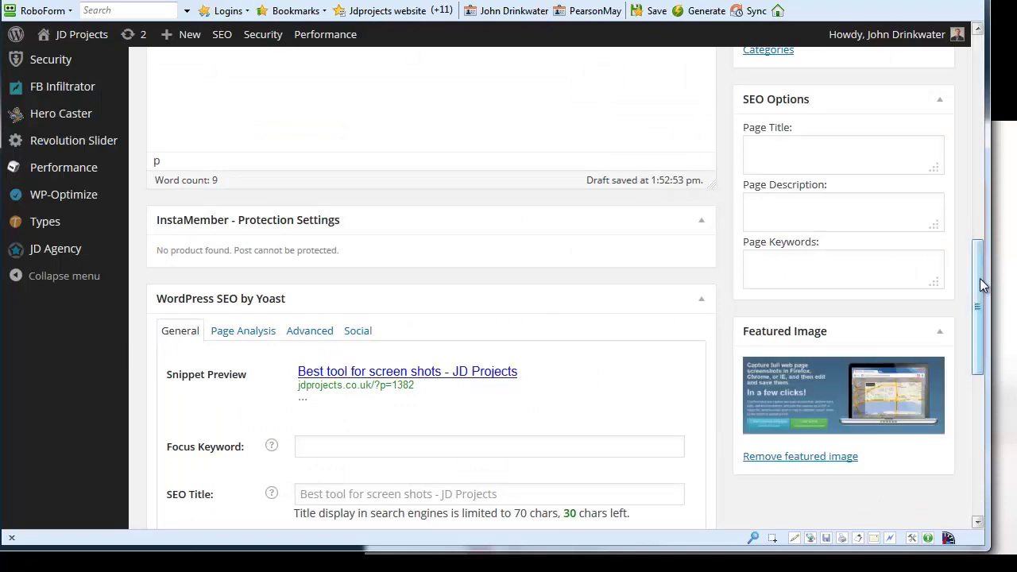
Add the line "You can see this too at getfireshot.com" below the image in the post body
{"action": "left_click_drag", "start_coordinate": [979, 278], "coordinate": [997, 84]}
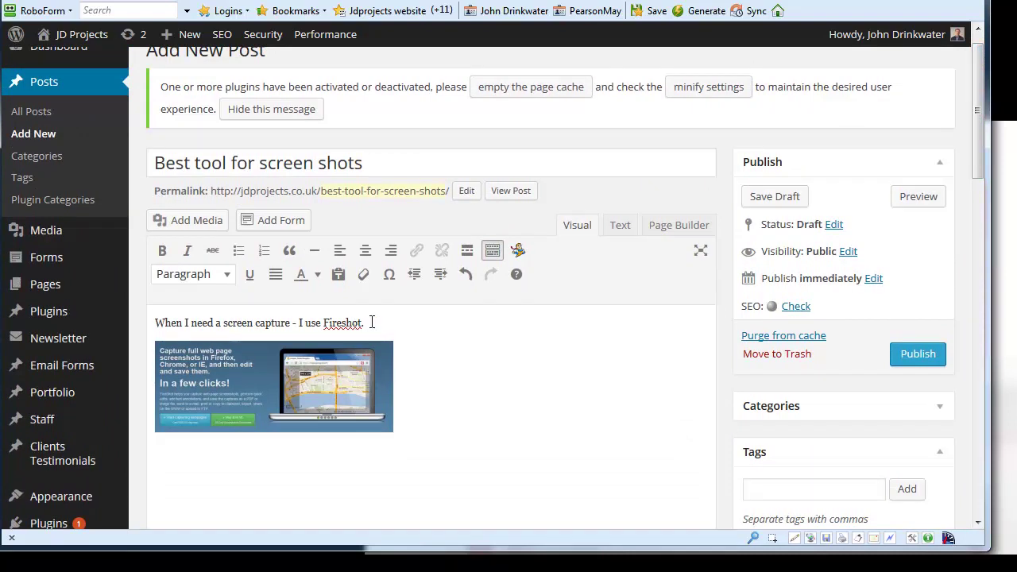
{"action": "left_click", "coordinate": [423, 425]}
{"action": "key", "text": "Return"}
{"action": "type", "text": "You can see this to"}
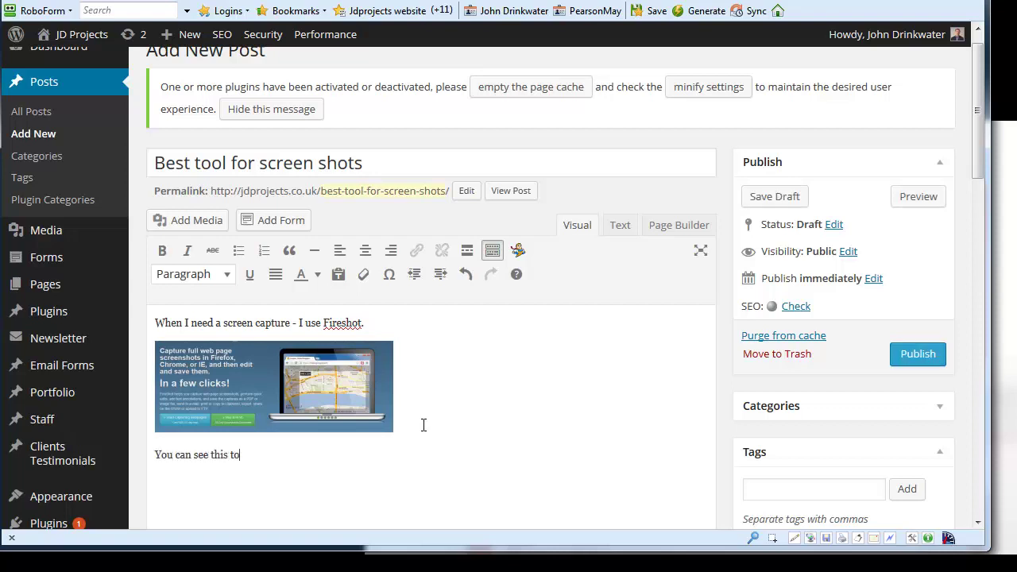
{"action": "type", "text": "o at getfireshot.com"}
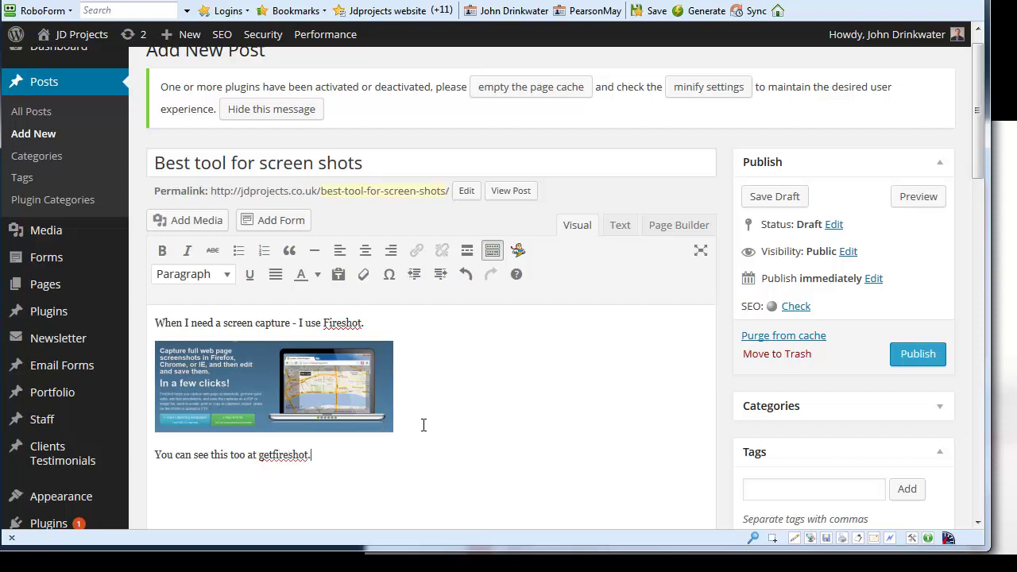
Link the text "getfireshot.com" to the URL getfireshot.com
{"action": "key", "text": "shift+Left"}
{"action": "key", "text": "shift+Left"}
{"action": "key", "text": "shift+Left"}
{"action": "key", "text": "shift+Left"}
{"action": "key", "text": "shift+Left"}
{"action": "key", "text": "shift+Left"}
{"action": "key", "text": "shift+Left"}
{"action": "key", "text": "shift+Left"}
{"action": "key", "text": "shift+Left"}
{"action": "key", "text": "shift+Left"}
{"action": "key", "text": "shift+Left"}
{"action": "key", "text": "shift+Left"}
{"action": "key", "text": "shift+Left"}
{"action": "key", "text": "shift+Left"}
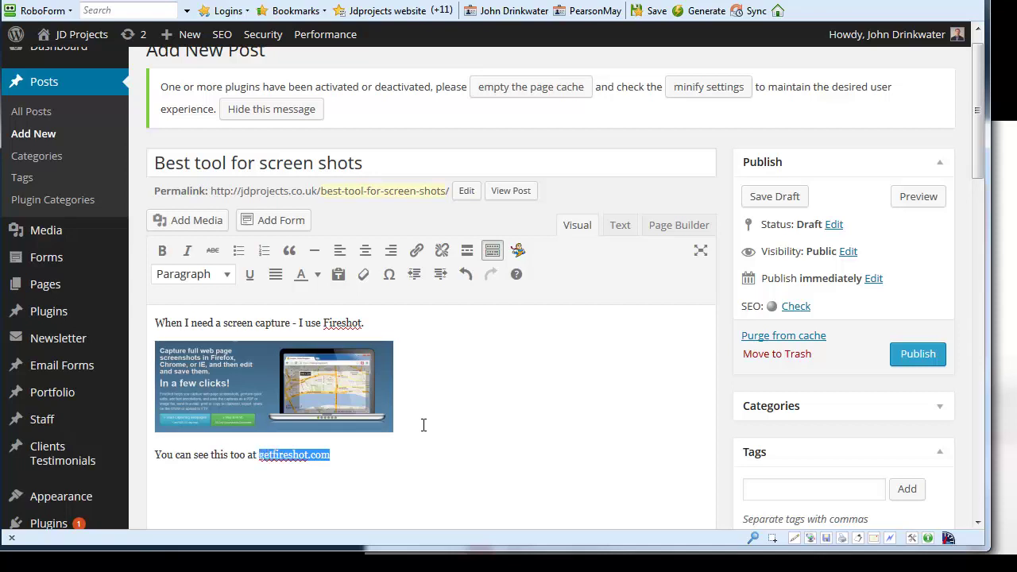
{"action": "left_click", "coordinate": [416, 250]}
{"action": "key", "text": "ctrl+v"}
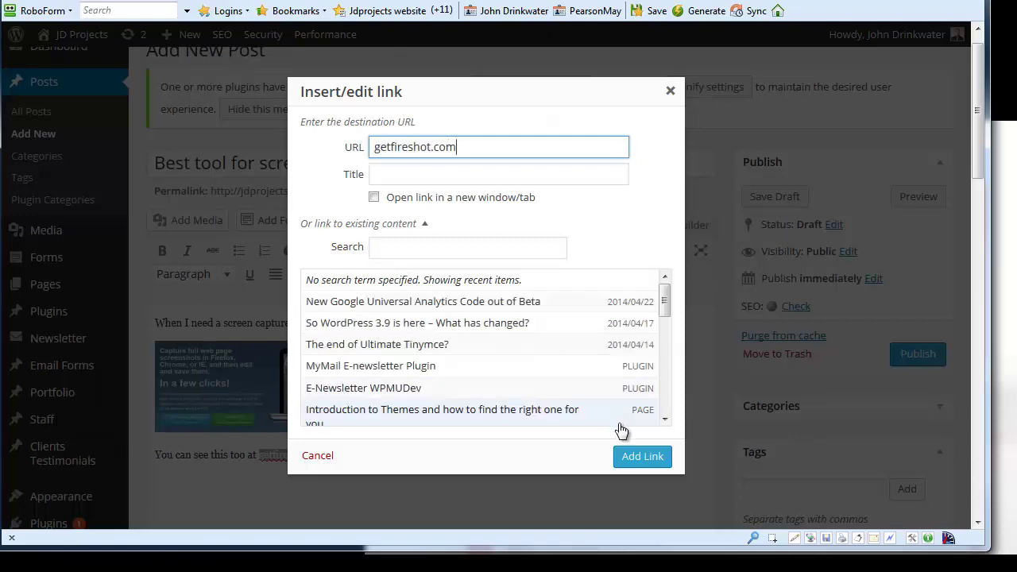
{"action": "left_click", "coordinate": [644, 459]}
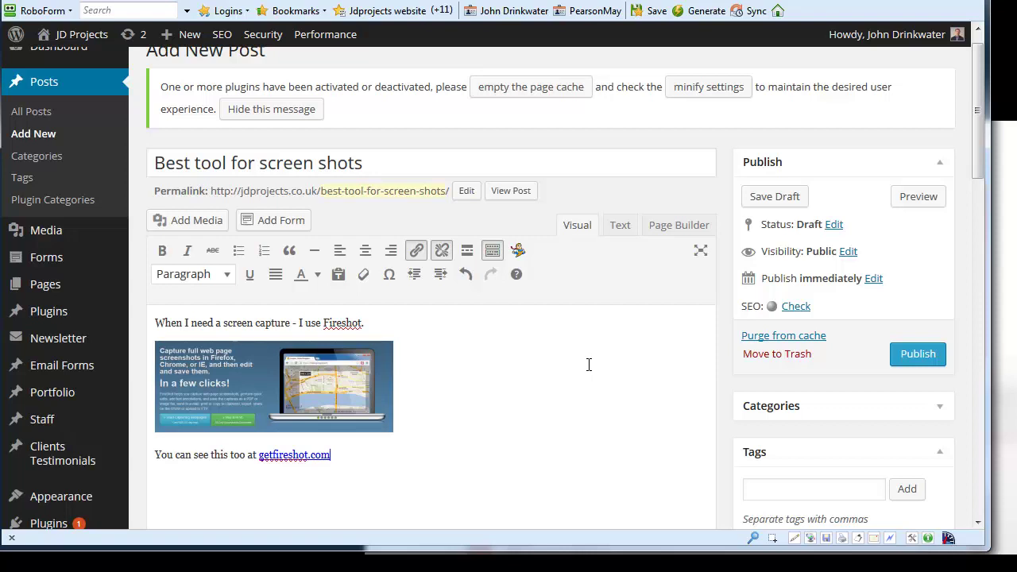
Toggle the editor's additional row of formatting tools off and on again
{"action": "left_click", "coordinate": [493, 252]}
{"action": "left_click", "coordinate": [493, 251]}
{"action": "left_click", "coordinate": [493, 252]}
{"action": "left_click", "coordinate": [493, 252]}
{"action": "left_click", "coordinate": [493, 252]}
{"action": "left_click", "coordinate": [494, 252]}
Place the text cursor after the getfireshot.com link in the post body
{"action": "left_click_drag", "start_coordinate": [974, 163], "coordinate": [974, 197]}
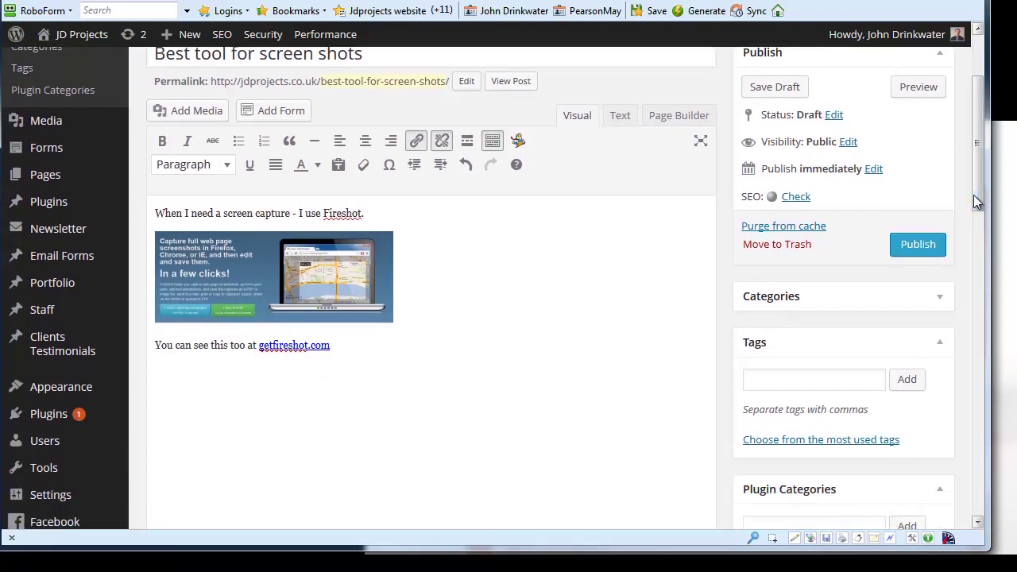
{"action": "left_click", "coordinate": [368, 347]}
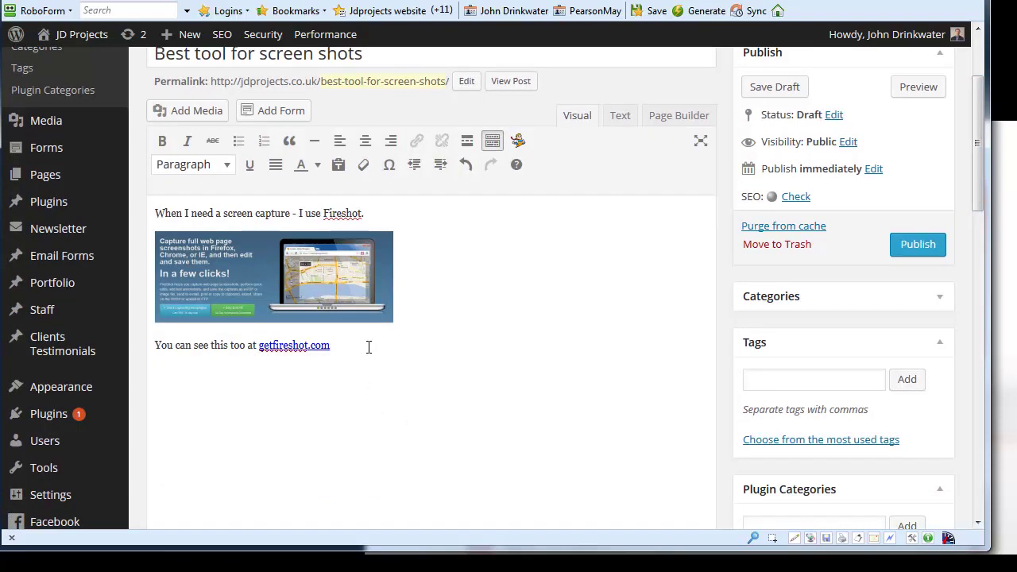